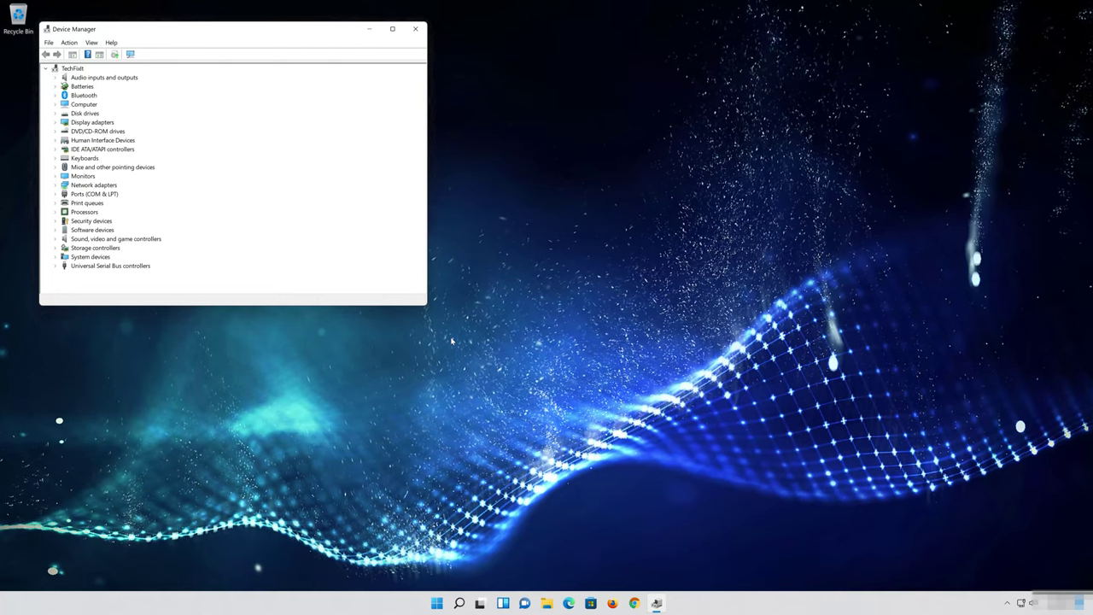
Run an automatic driver search for the Microsoft AC Adapter under Batteries from its driver properties
{"action": "left_click_drag", "start_coordinate": [205, 32], "coordinate": [499, 146]}
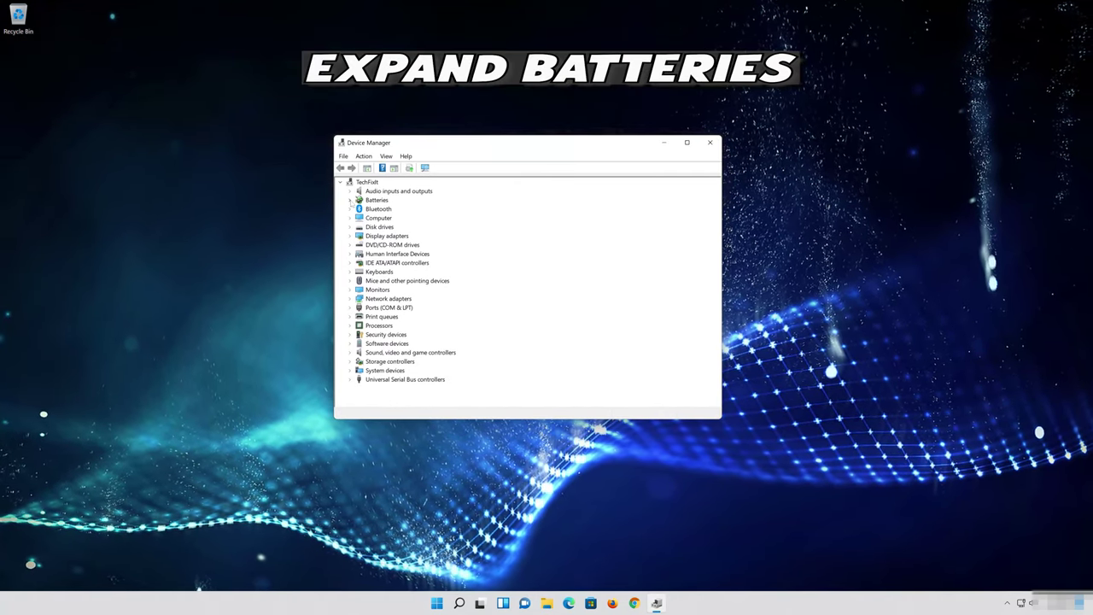
{"action": "left_click", "coordinate": [349, 200]}
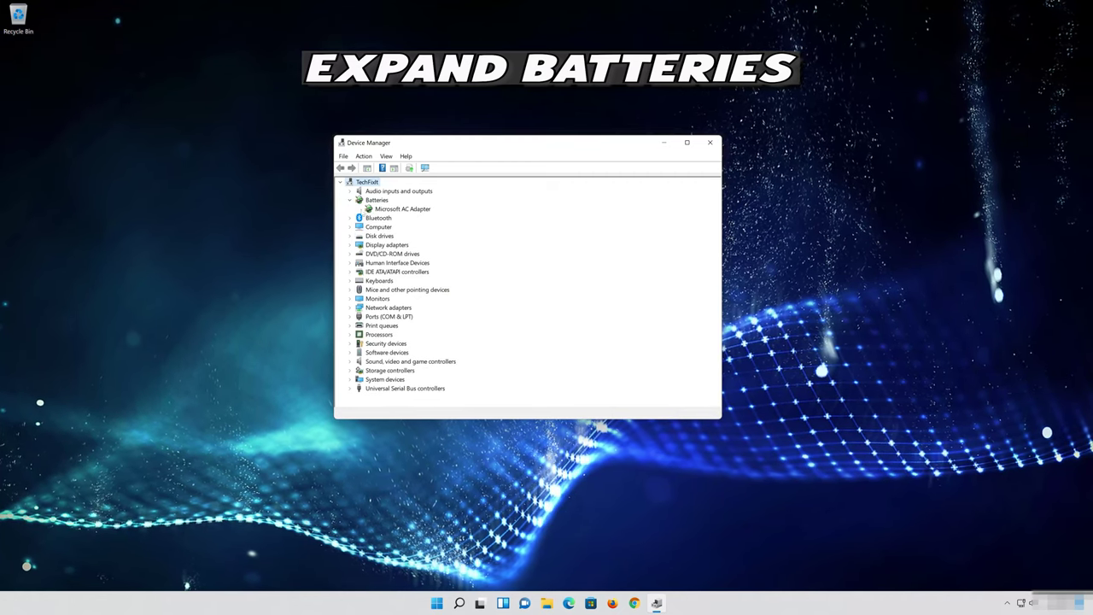
{"action": "right_click", "coordinate": [412, 210]}
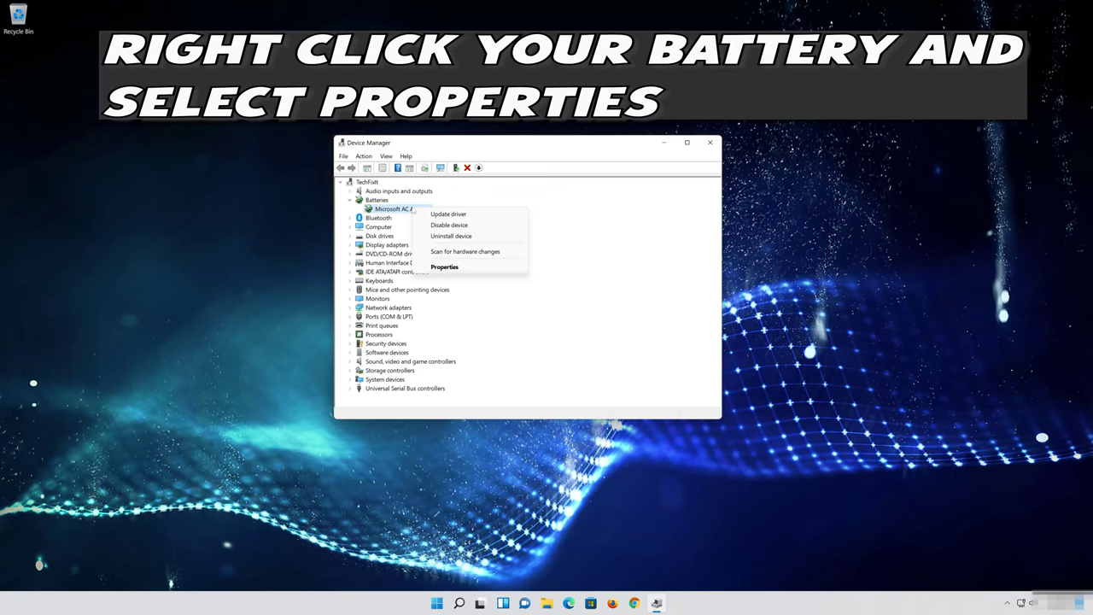
{"action": "left_click", "coordinate": [471, 270]}
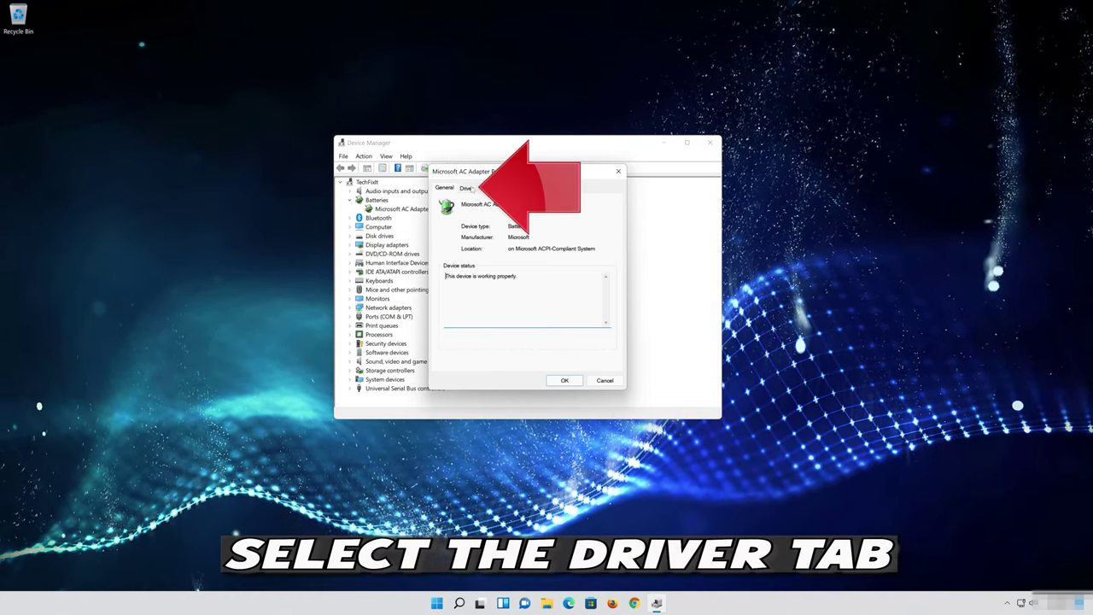
{"action": "left_click", "coordinate": [468, 187]}
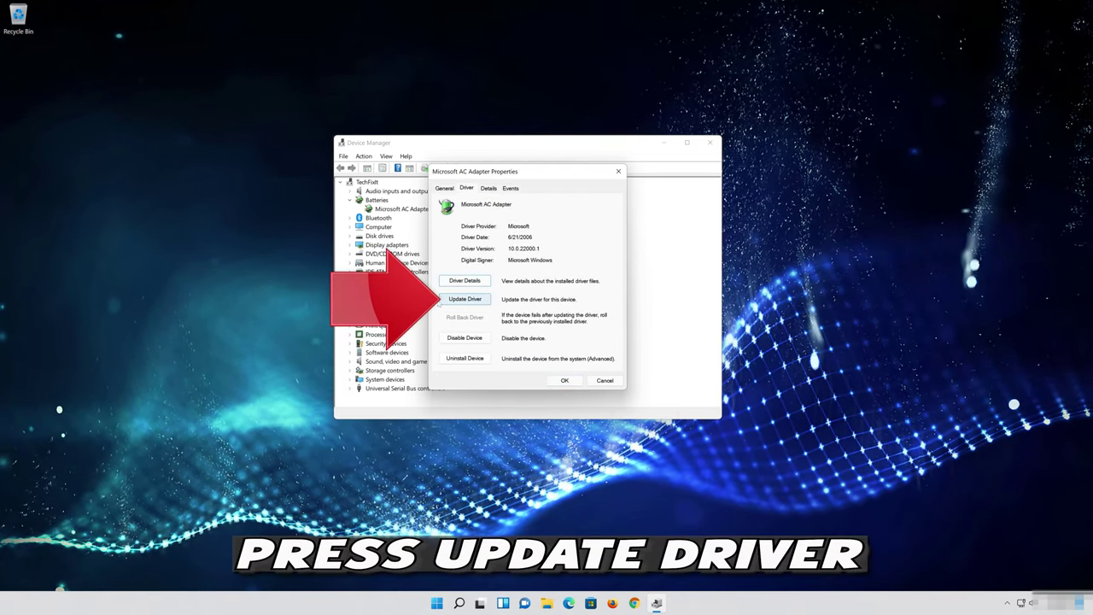
{"action": "left_click", "coordinate": [479, 304]}
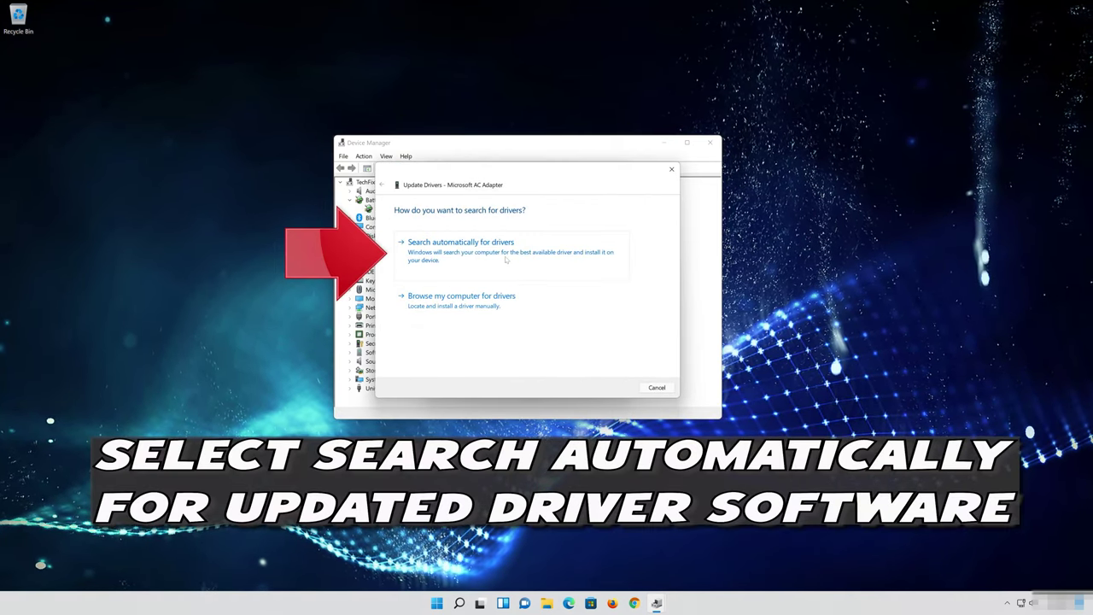
{"action": "left_click", "coordinate": [447, 255]}
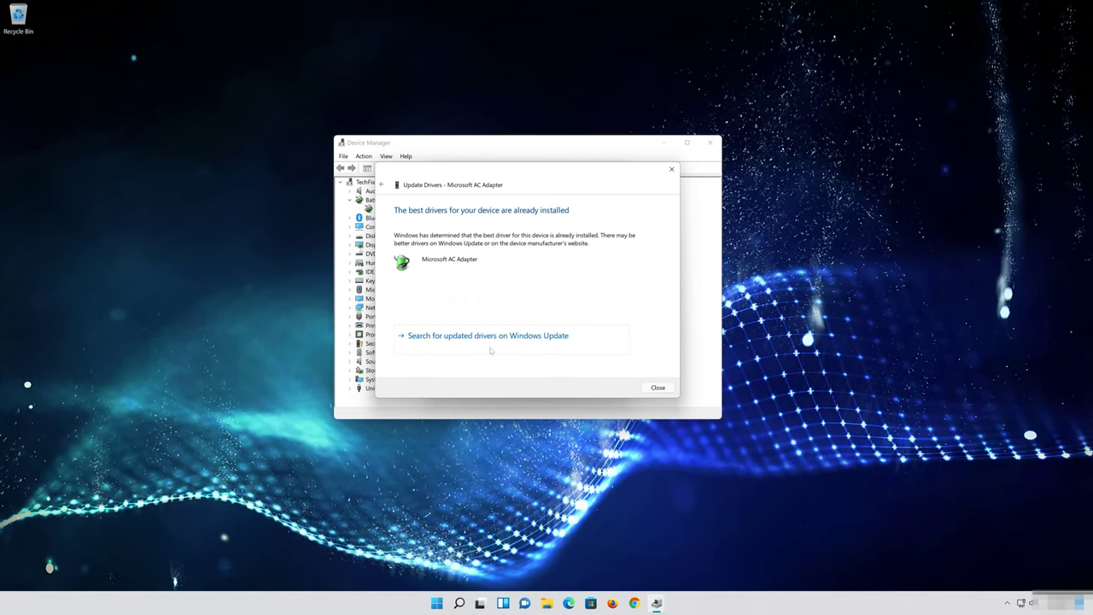
Continue the driver search in Windows Update and check for updates
{"action": "left_click", "coordinate": [491, 346]}
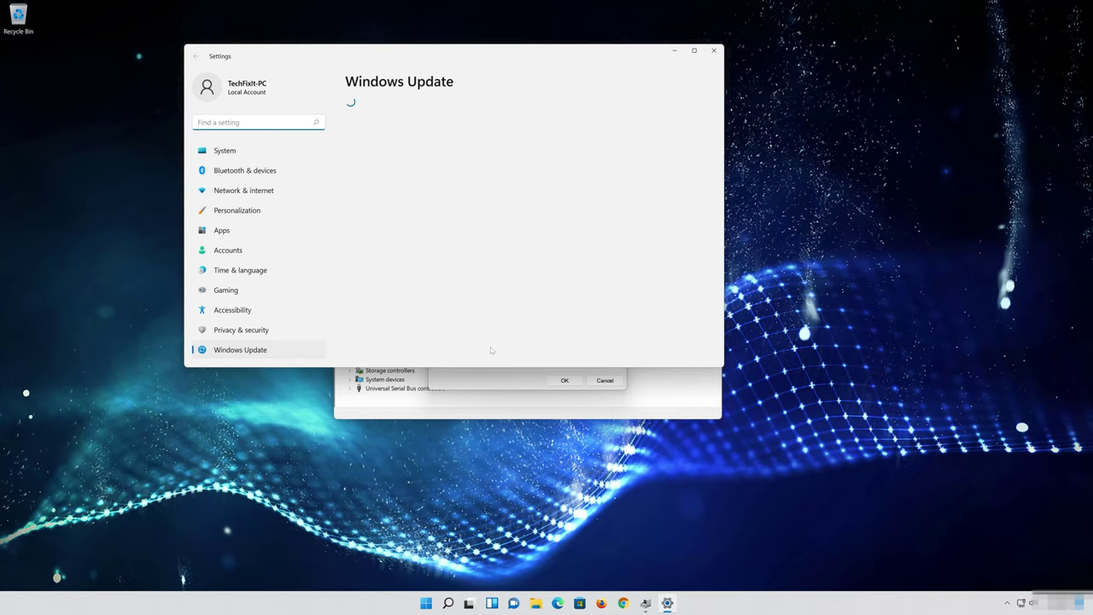
{"action": "left_click_drag", "start_coordinate": [515, 54], "coordinate": [620, 123]}
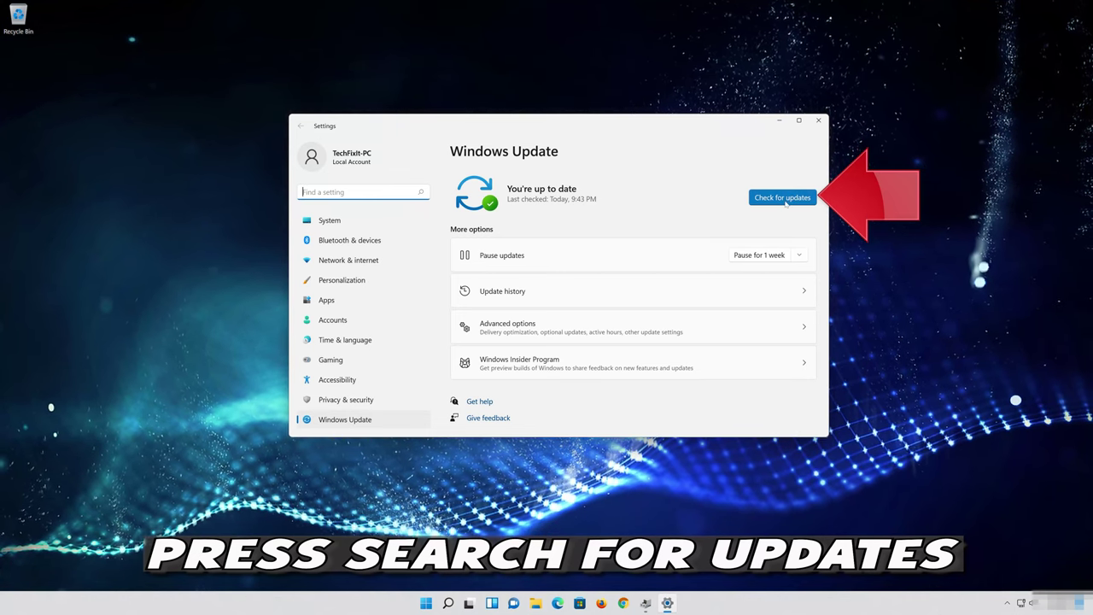
{"action": "left_click", "coordinate": [783, 198]}
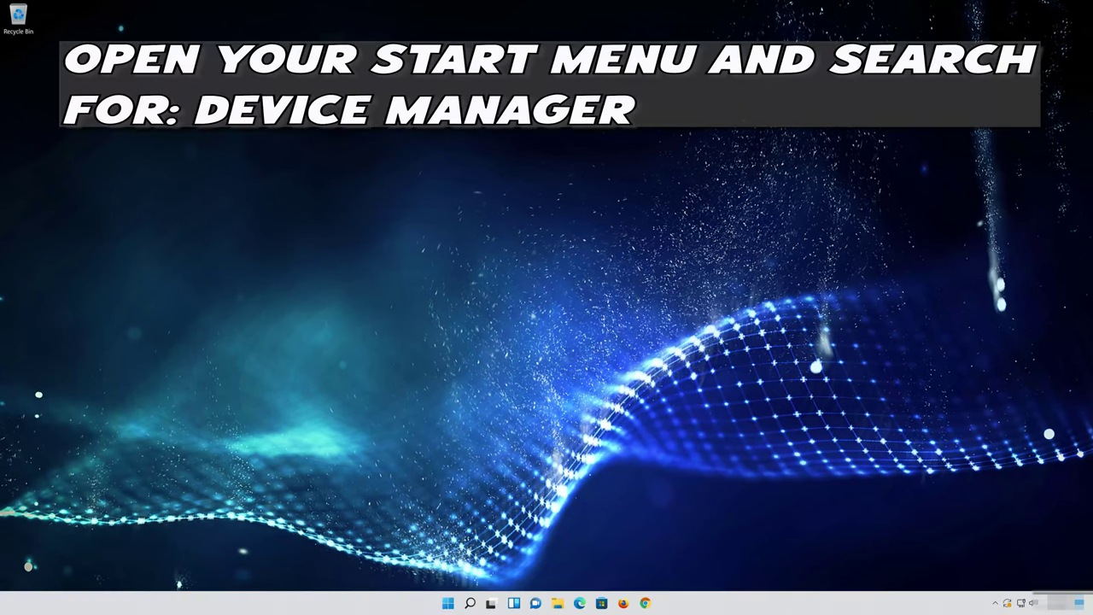
Search Windows for "device manager", open Device Manager and move its window toward the middle of the desktop
{"action": "key", "text": "super"}
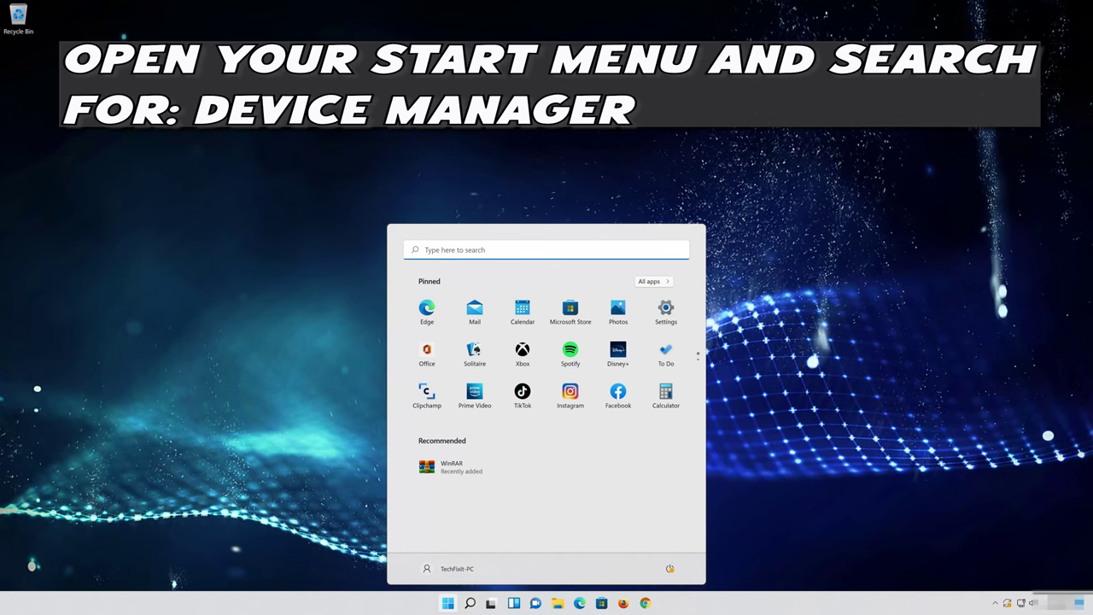
{"action": "type", "text": "d"}
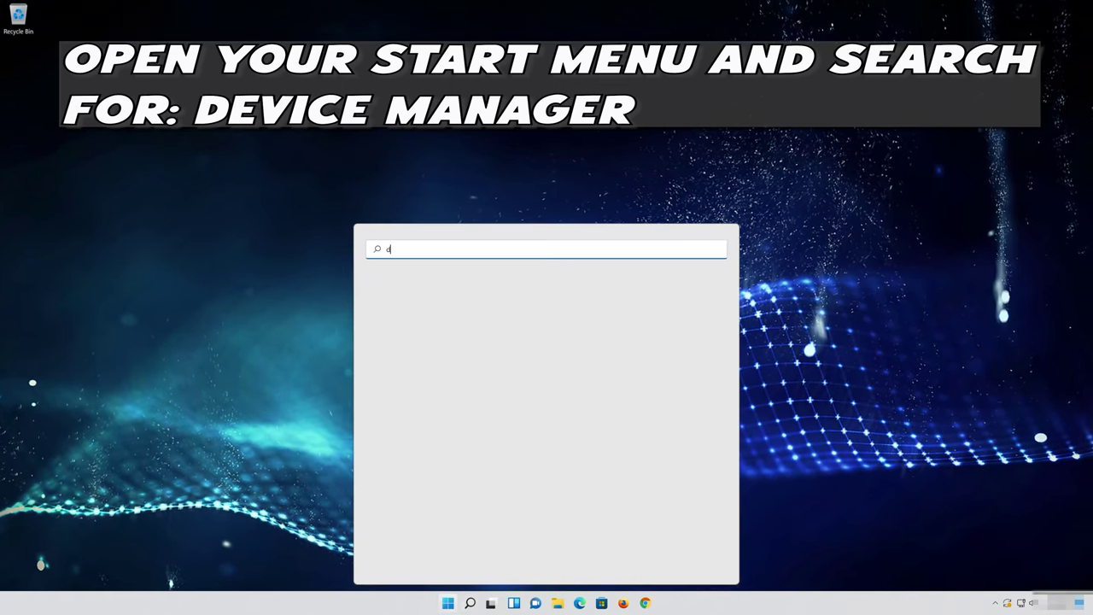
{"action": "type", "text": "evice manager"}
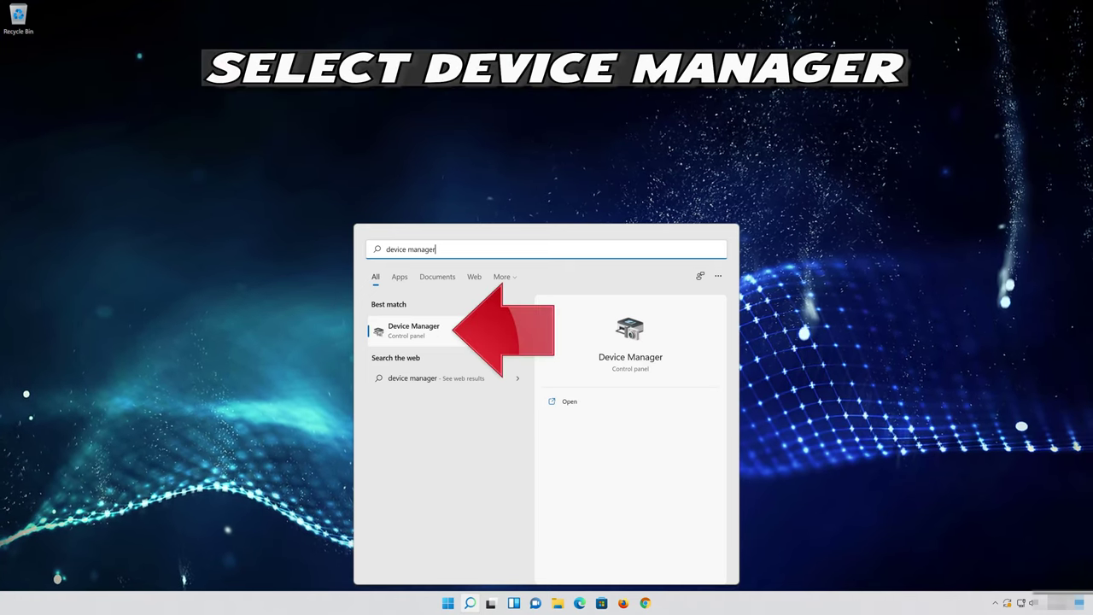
{"action": "left_click", "coordinate": [470, 331]}
{"action": "left_click_drag", "start_coordinate": [261, 34], "coordinate": [593, 122]}
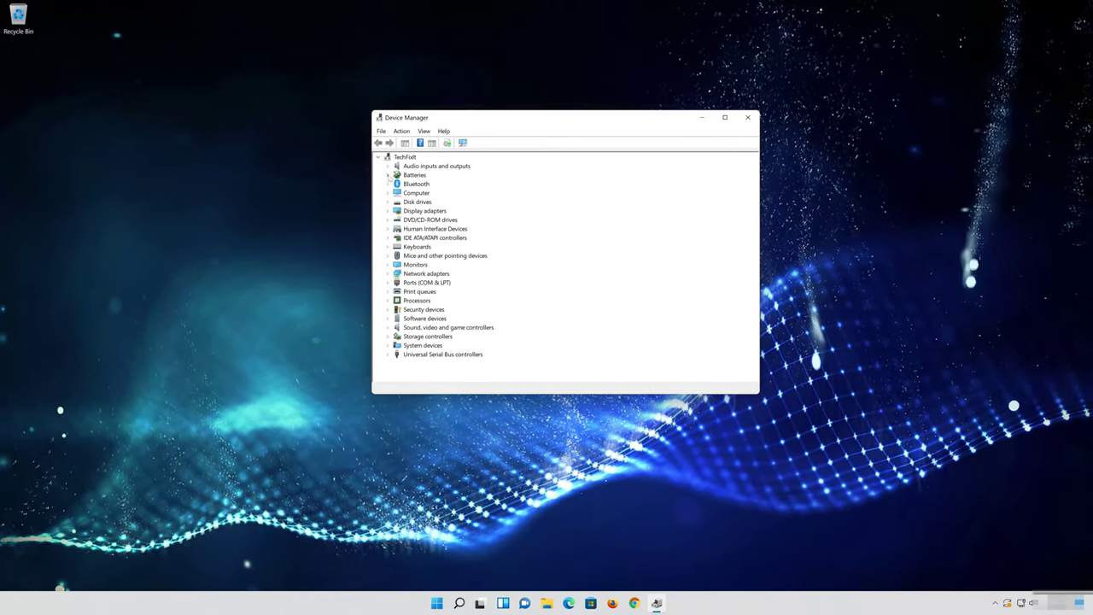
Expand Batteries and display the driver properties of the Microsoft AC Adapter
{"action": "left_click", "coordinate": [388, 175]}
{"action": "left_click", "coordinate": [440, 184]}
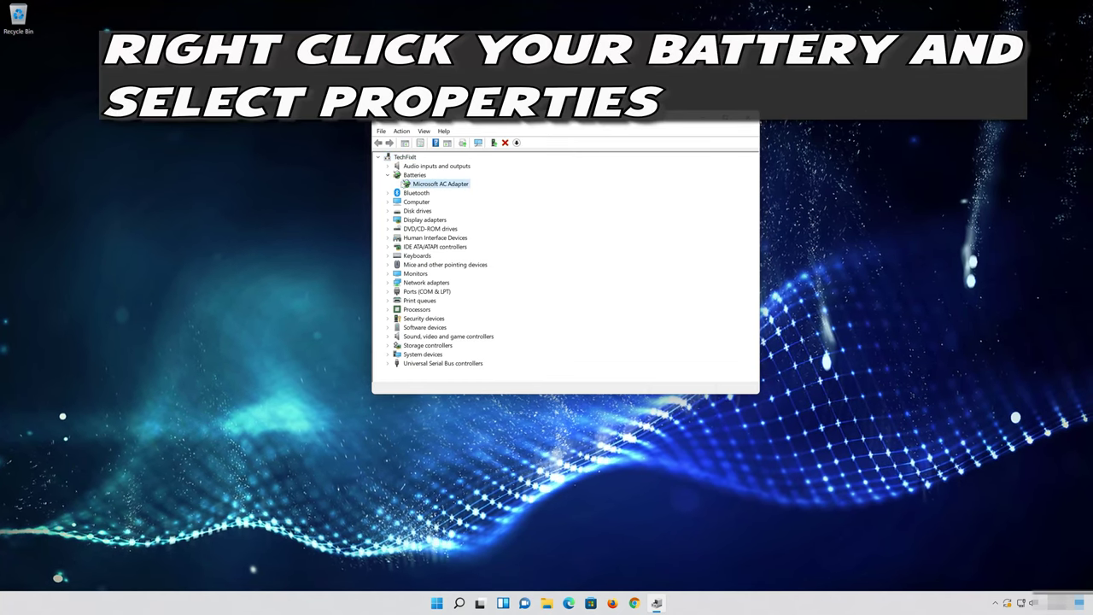
{"action": "right_click", "coordinate": [464, 185]}
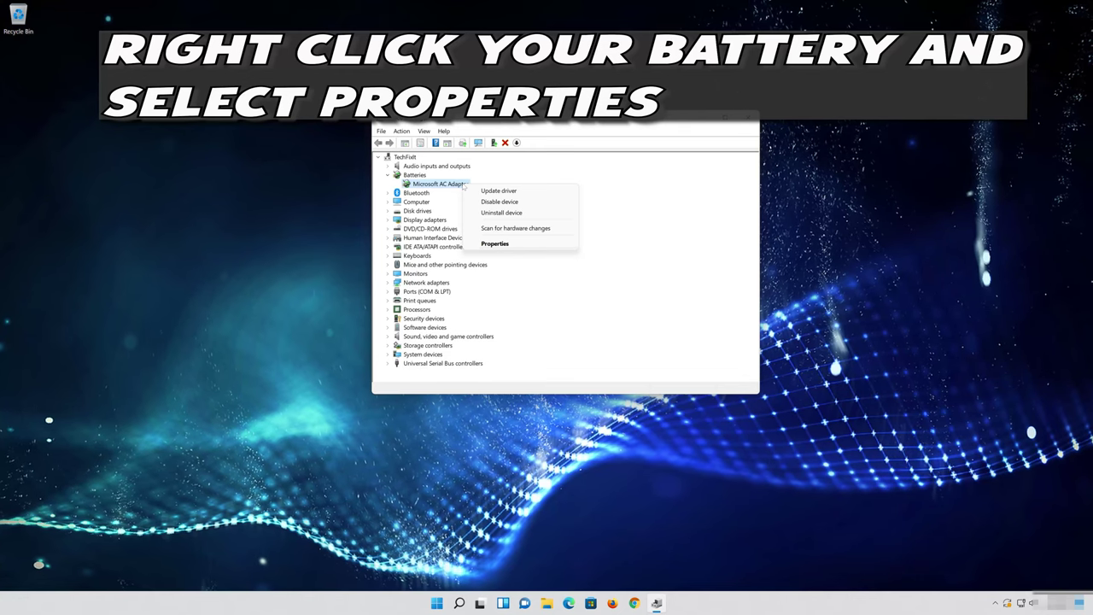
{"action": "left_click", "coordinate": [527, 244]}
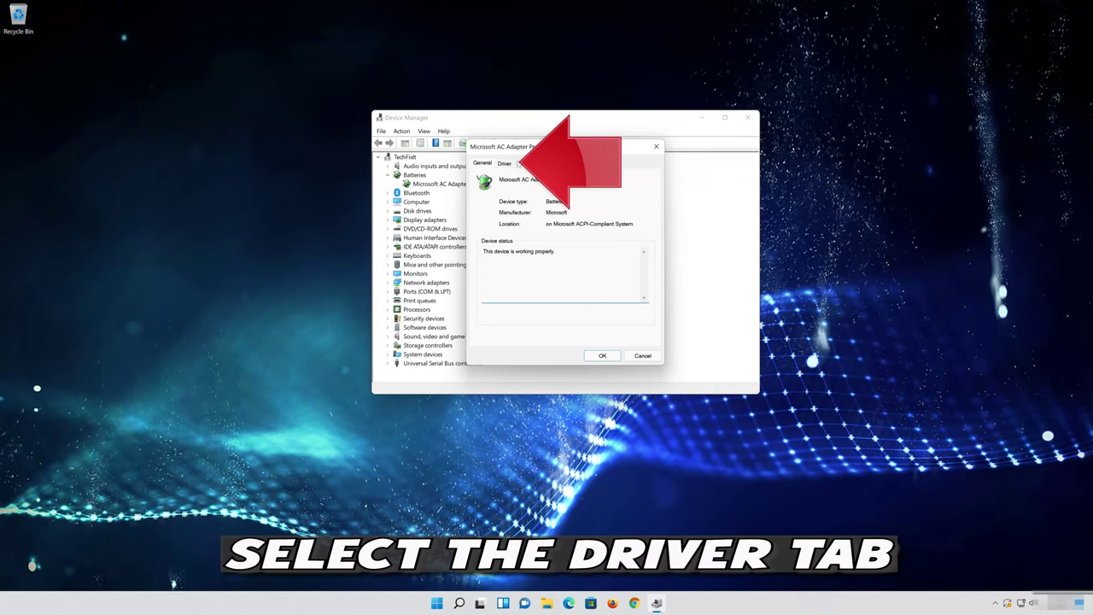
{"action": "left_click", "coordinate": [506, 164]}
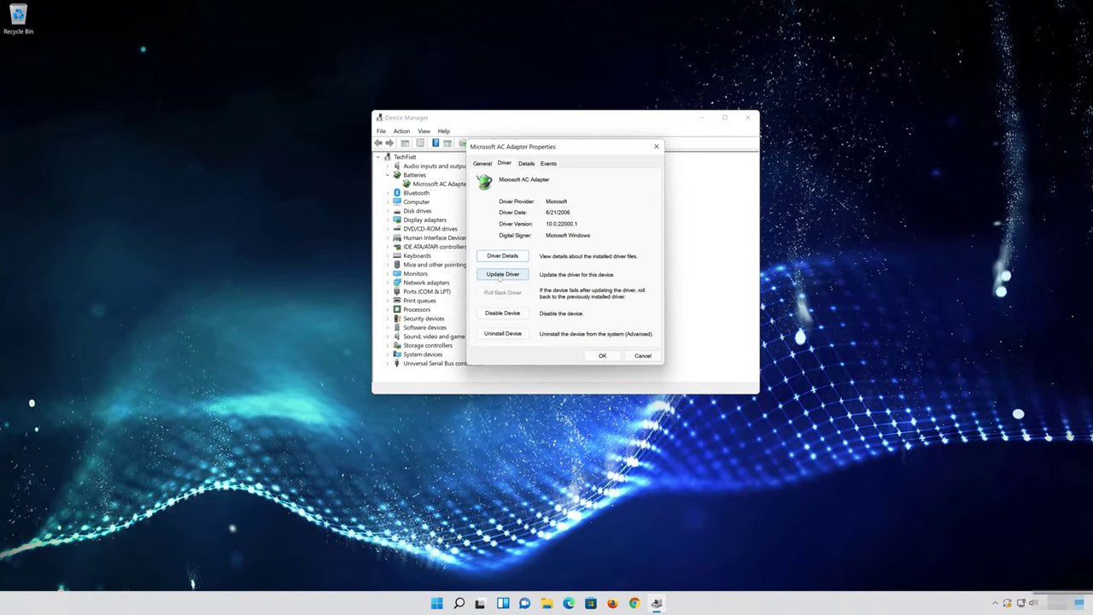
Update the adapter's driver manually by installing Microsoft AC Adapter from the list of available drivers on the computer, and close Device Manager
{"action": "left_click", "coordinate": [503, 274]}
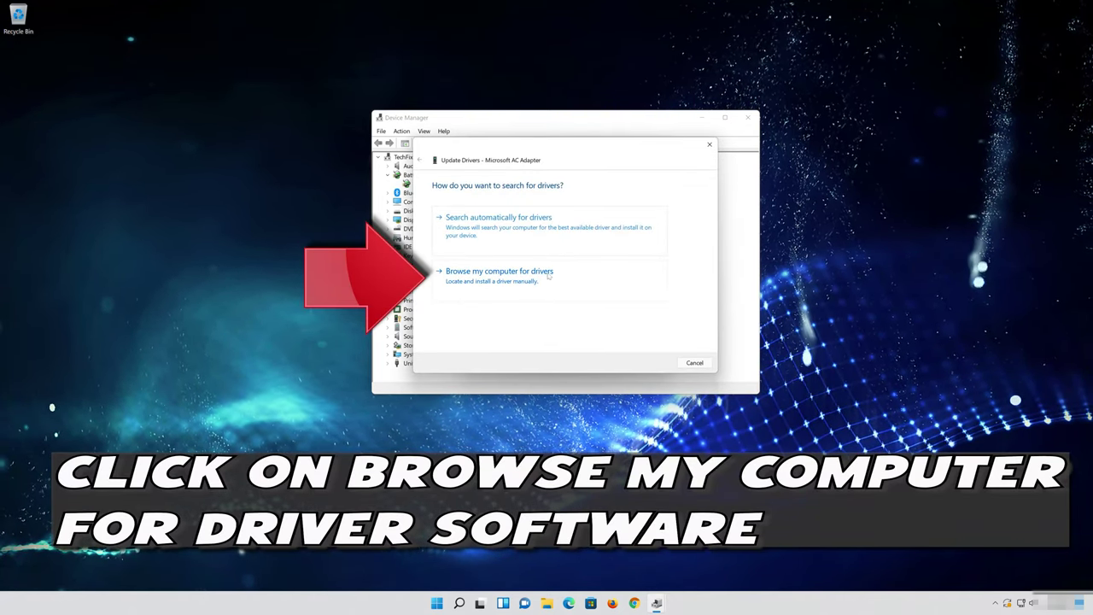
{"action": "left_click", "coordinate": [468, 286]}
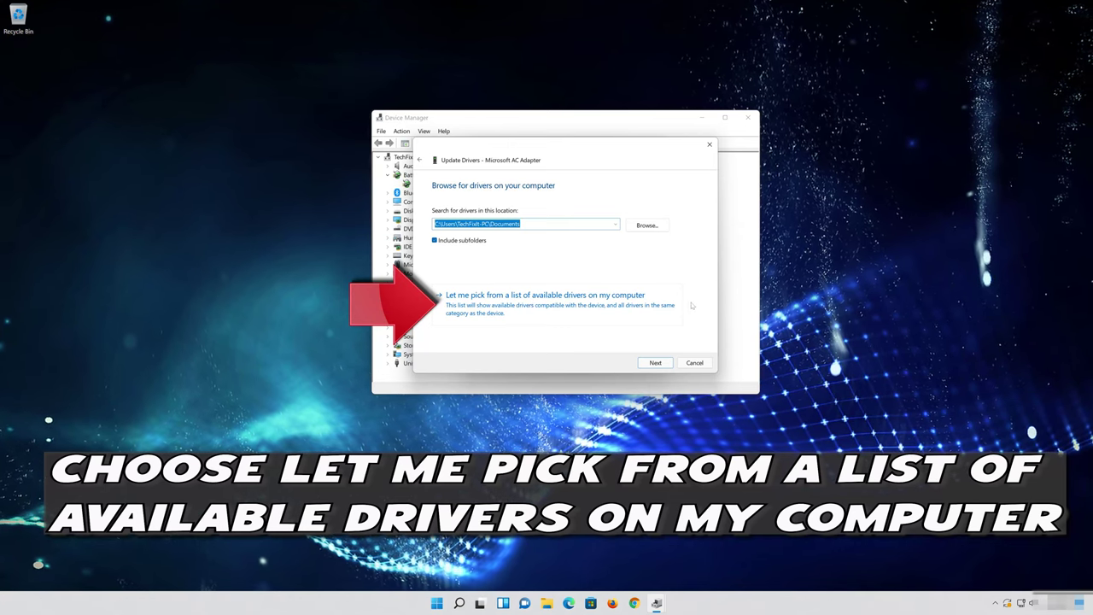
{"action": "left_click", "coordinate": [492, 304]}
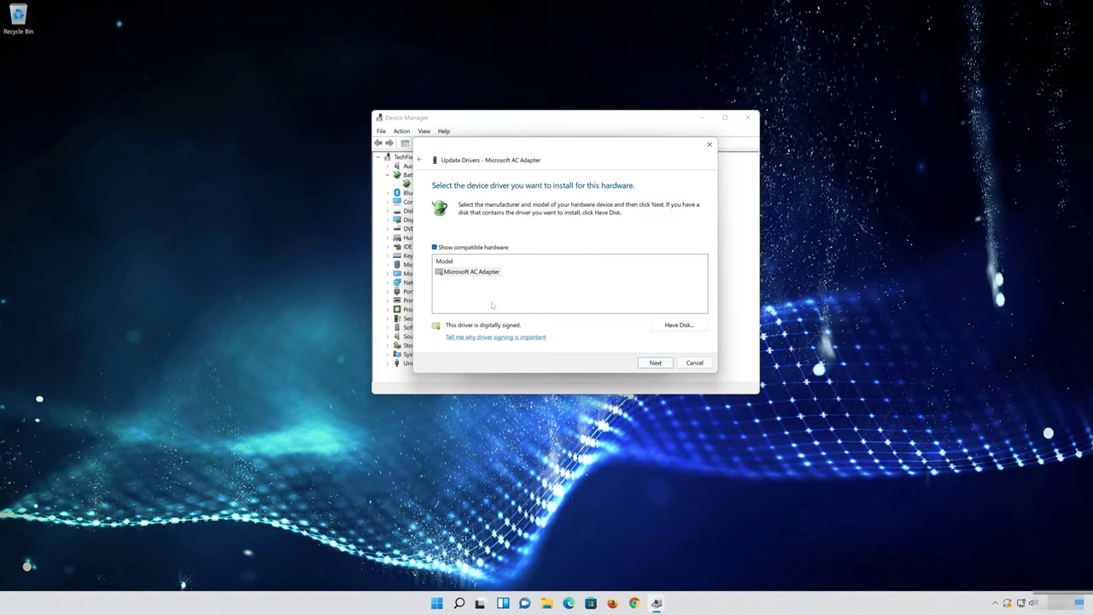
{"action": "left_click", "coordinate": [485, 277]}
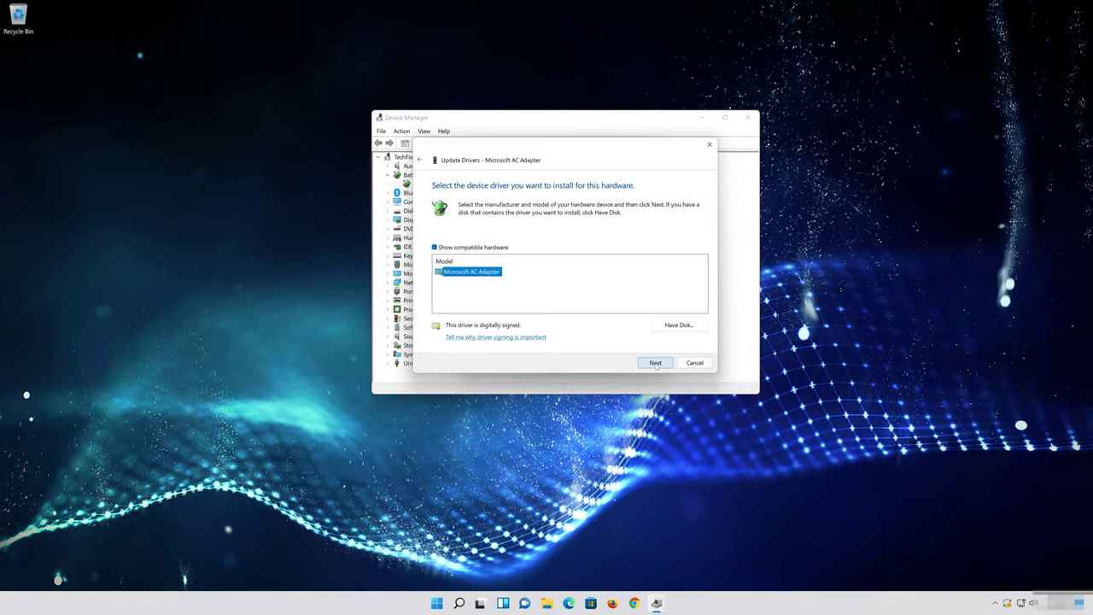
{"action": "left_click", "coordinate": [656, 363]}
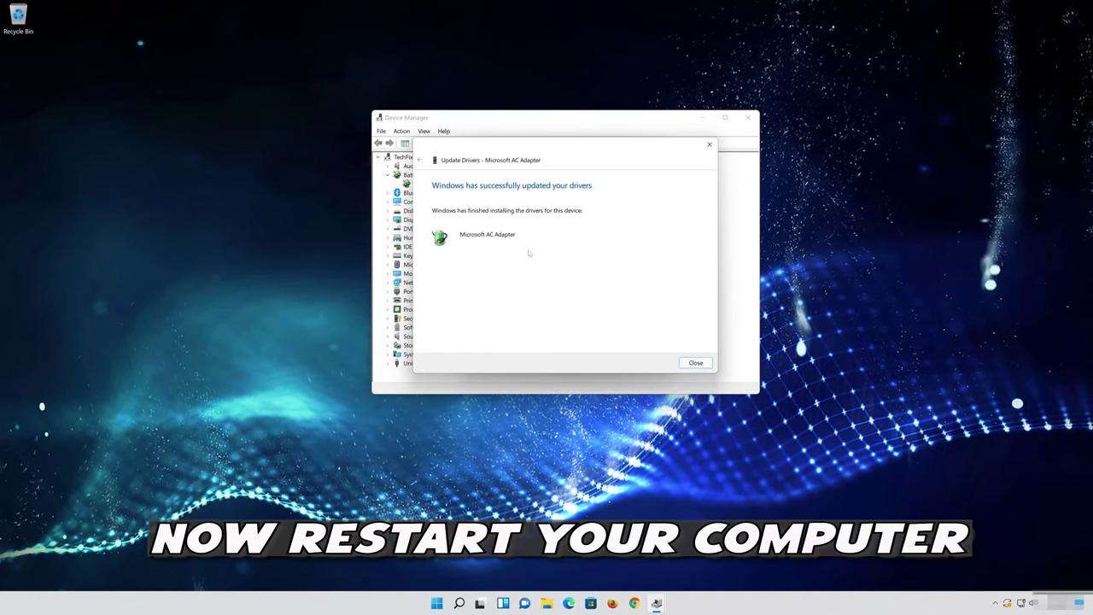
{"action": "left_click", "coordinate": [696, 364]}
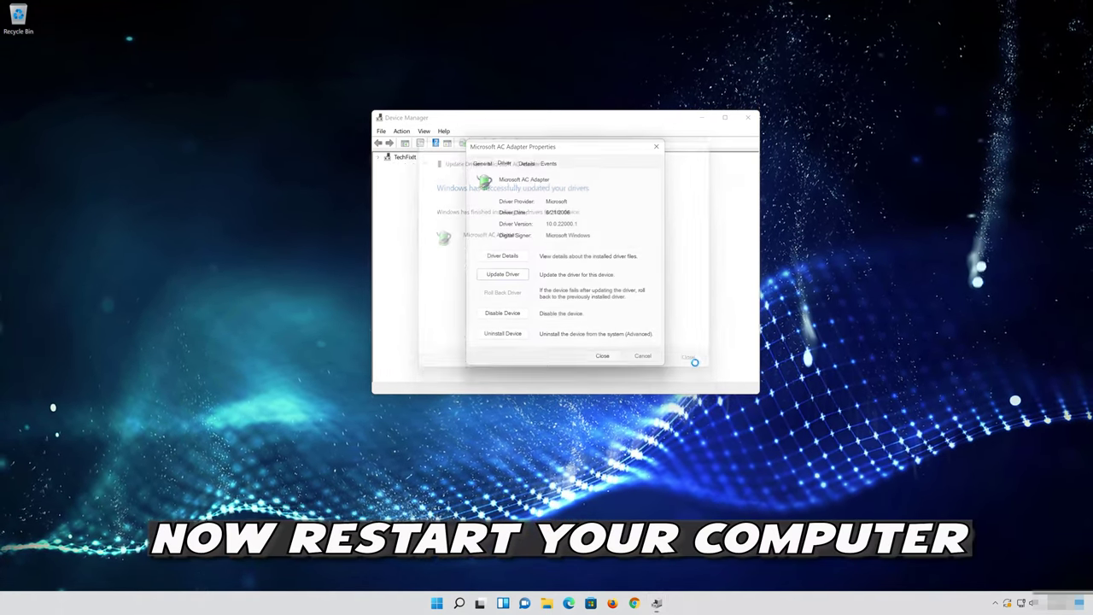
{"action": "left_click", "coordinate": [602, 356]}
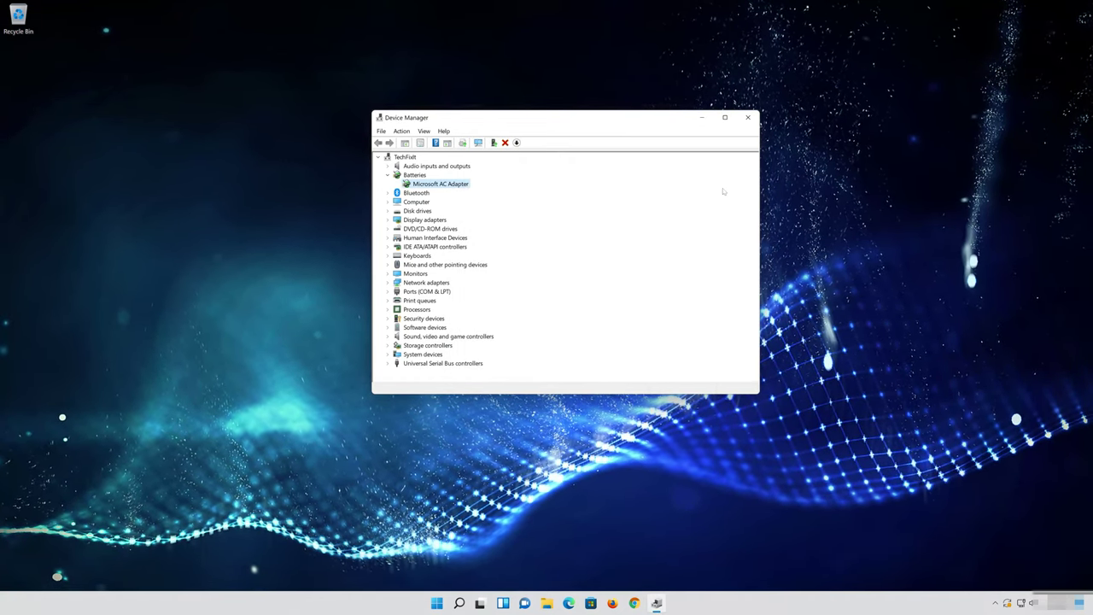
{"action": "left_click", "coordinate": [747, 118]}
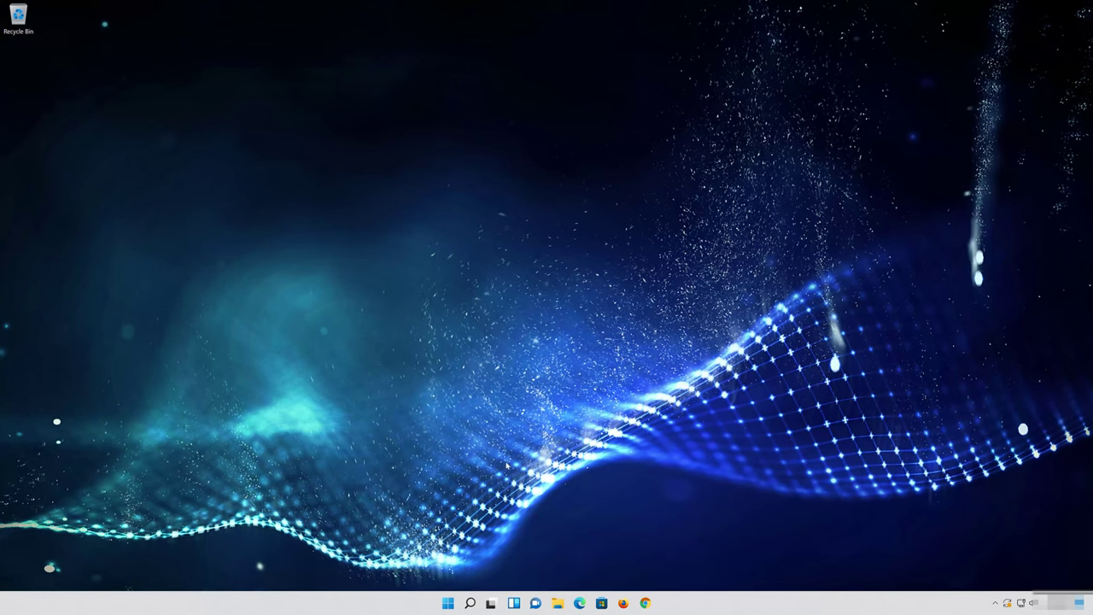
Restart the computer
{"action": "key", "text": "super"}
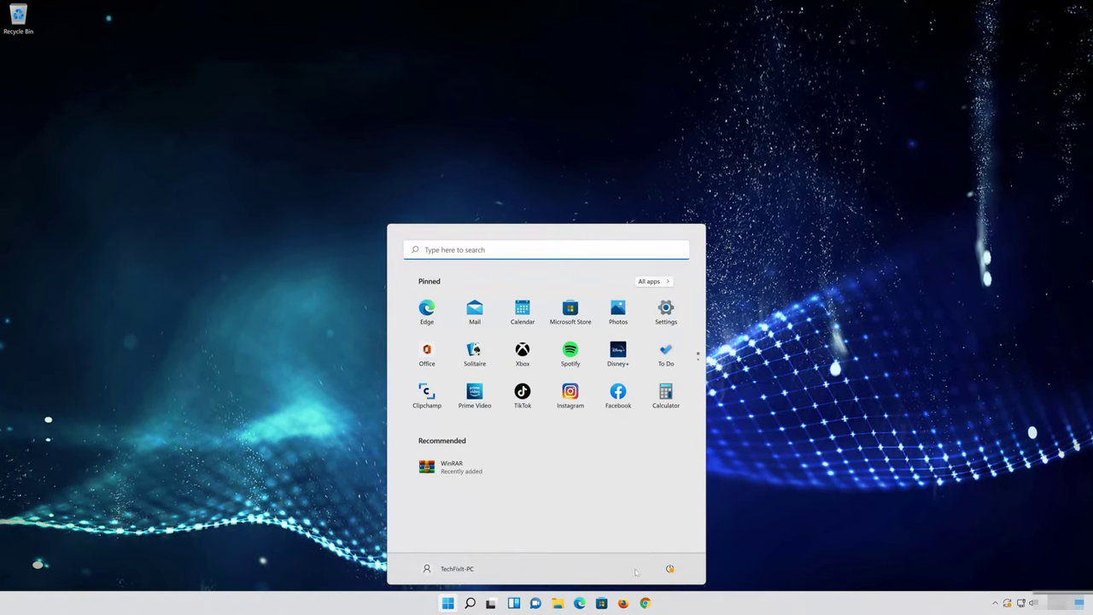
{"action": "left_click", "coordinate": [671, 568]}
{"action": "left_click", "coordinate": [678, 530]}
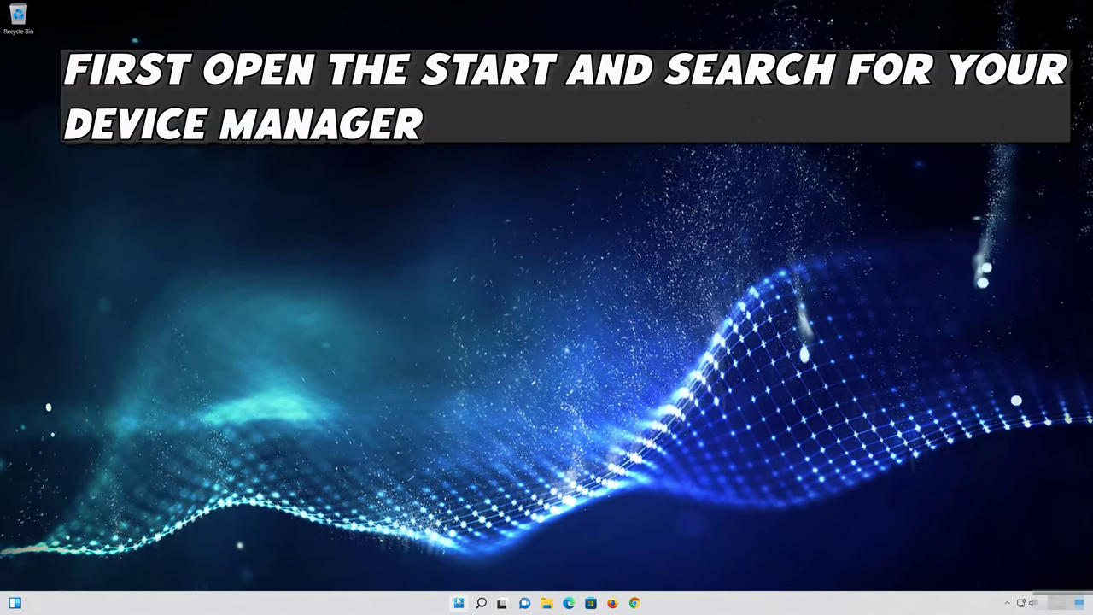
Find Device Manager with the search "device manager", open it and move its window to the middle of the desktop
{"action": "key", "text": "super"}
{"action": "type", "text": "de"}
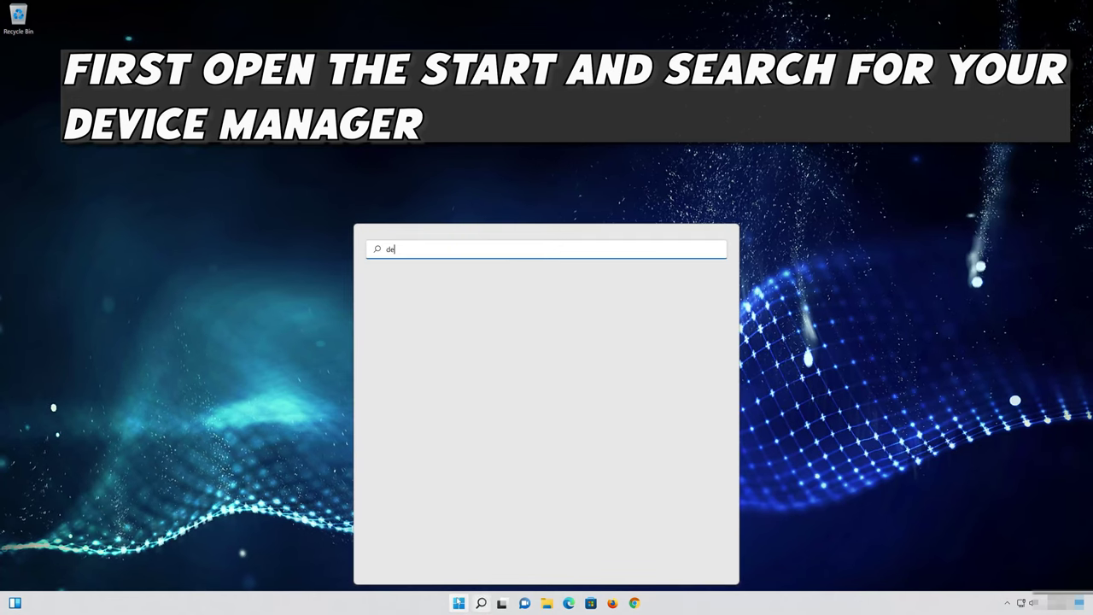
{"action": "type", "text": "vice manager"}
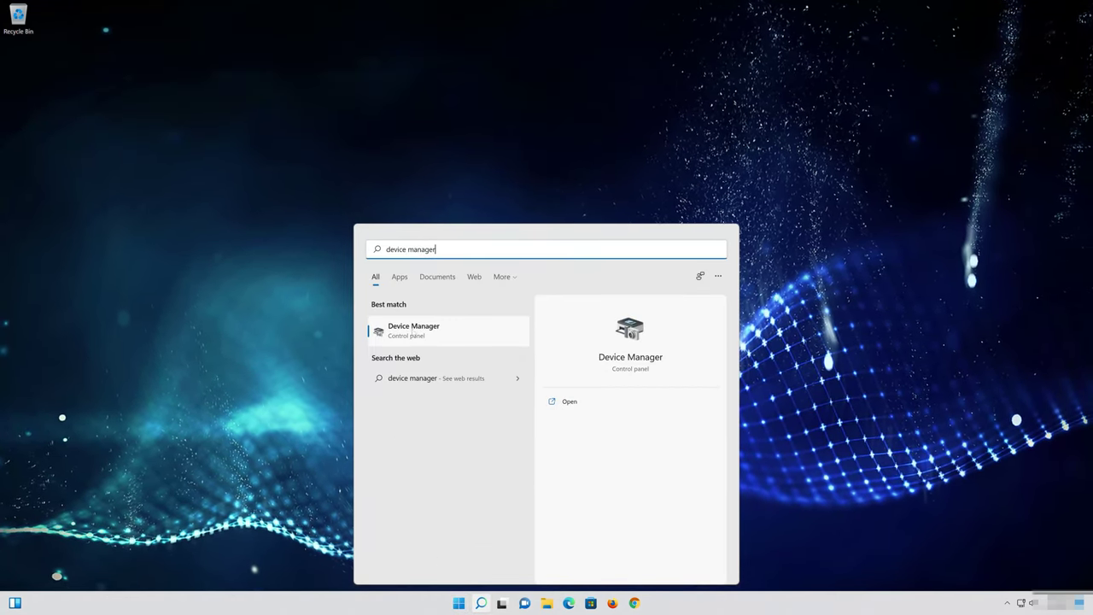
{"action": "left_click", "coordinate": [433, 336]}
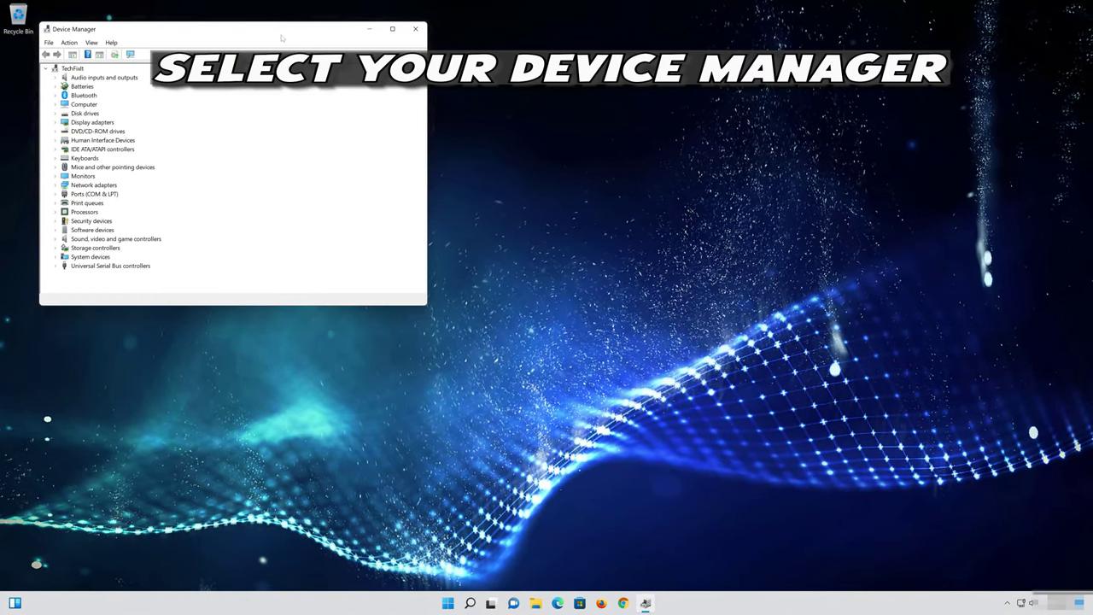
{"action": "left_click_drag", "start_coordinate": [282, 38], "coordinate": [554, 137]}
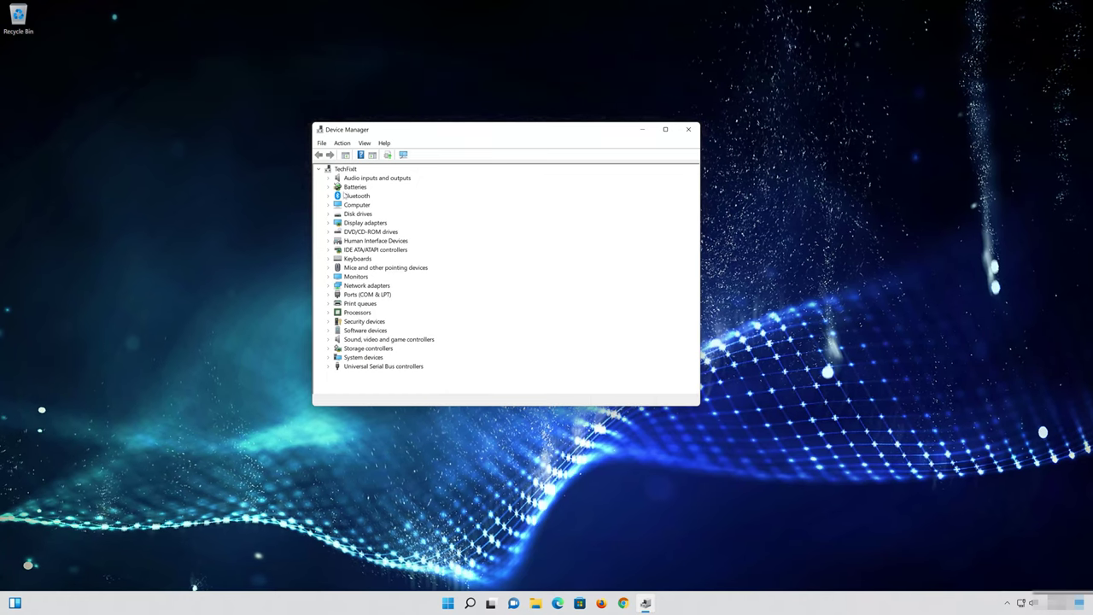
Expand the Batteries category and show the driver properties of the Microsoft AC Adapter
{"action": "left_click", "coordinate": [329, 187]}
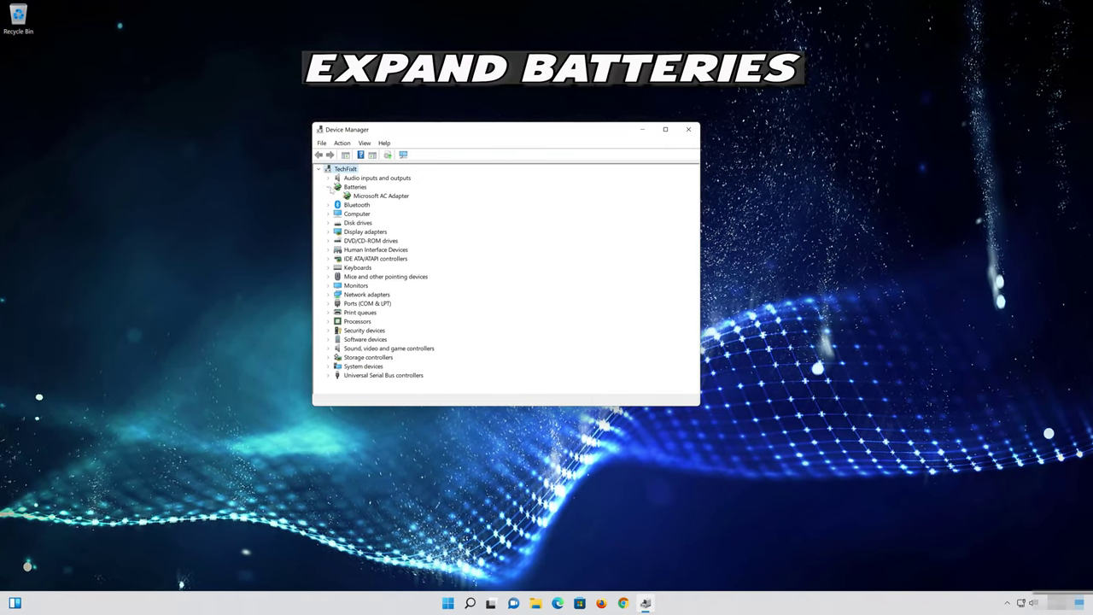
{"action": "left_click", "coordinate": [387, 197]}
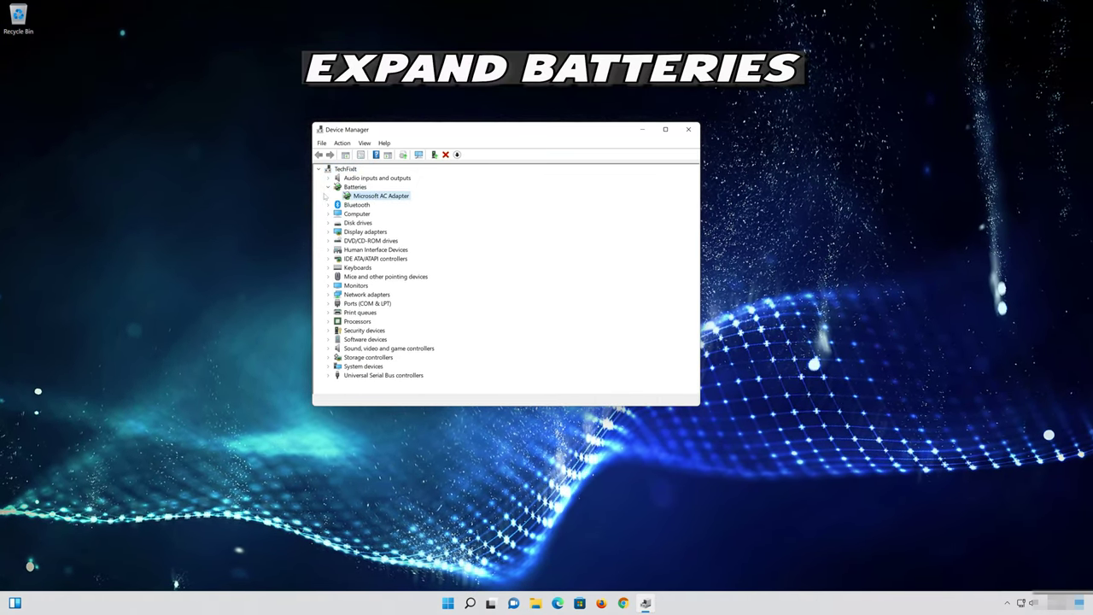
{"action": "right_click", "coordinate": [390, 199]}
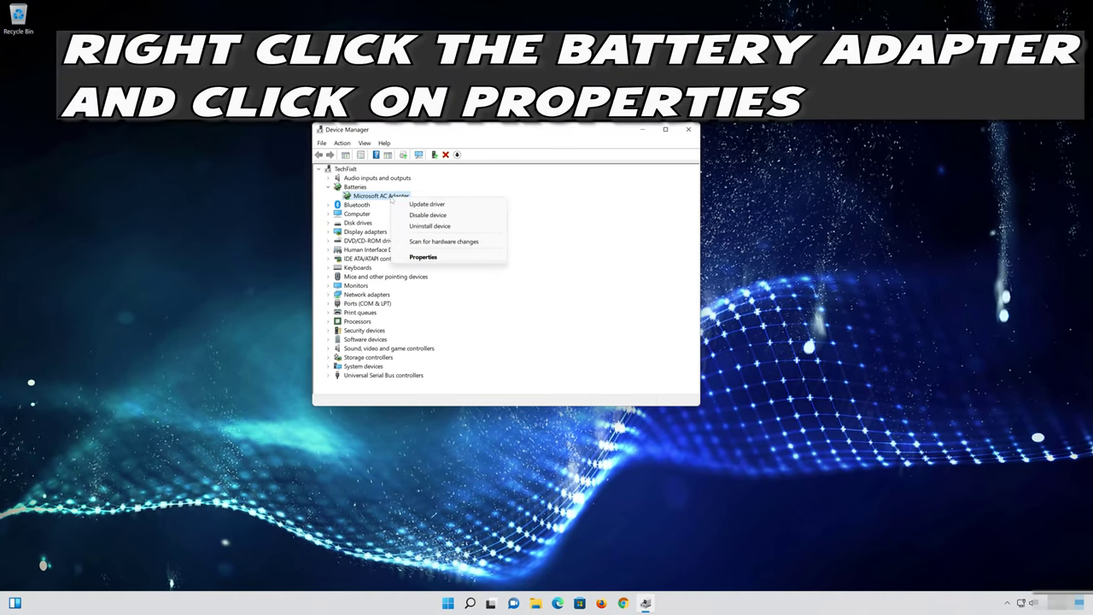
{"action": "left_click", "coordinate": [453, 258]}
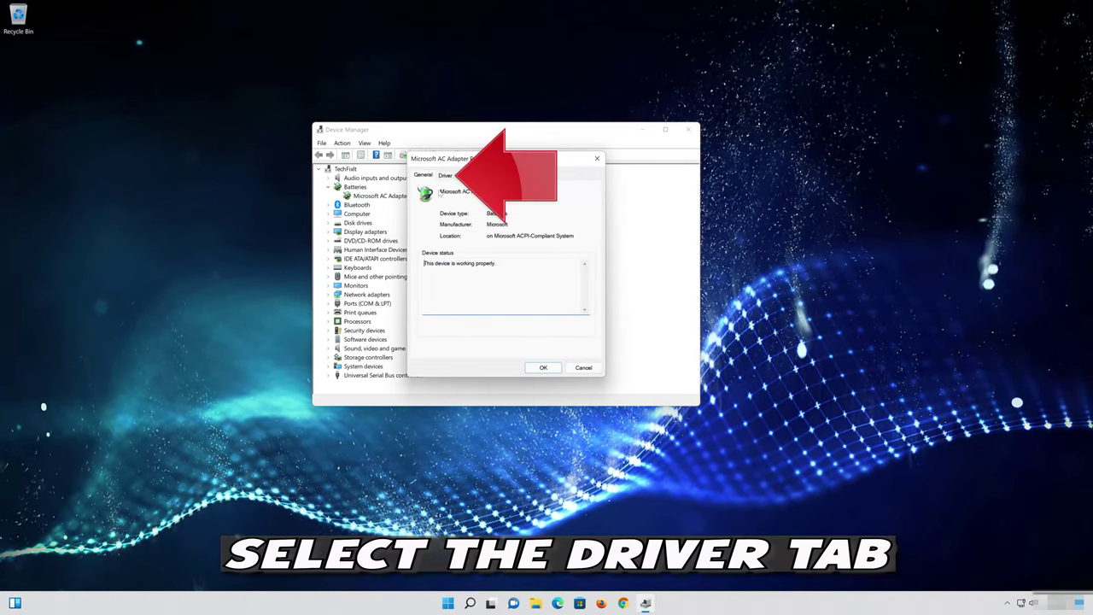
{"action": "left_click", "coordinate": [445, 175]}
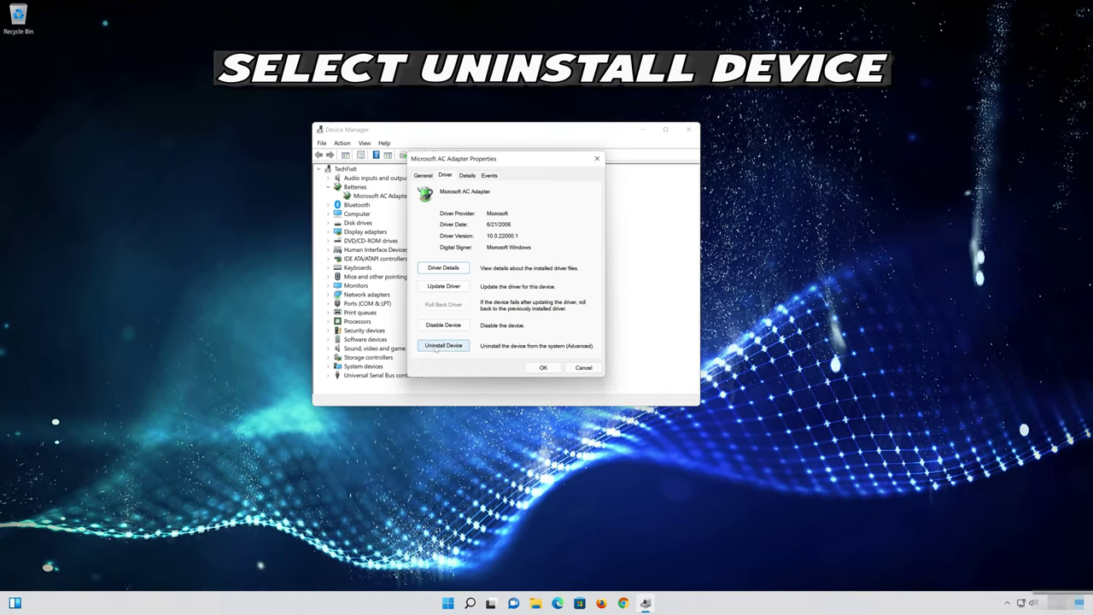
Uninstall the Microsoft AC Adapter device from the system and close Device Manager
{"action": "left_click", "coordinate": [437, 346]}
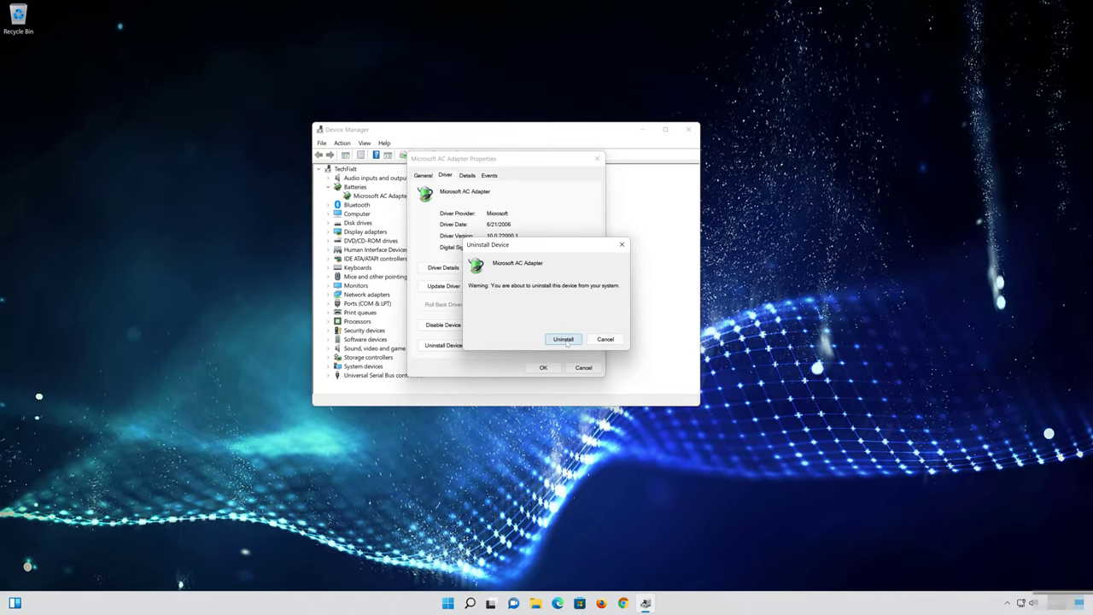
{"action": "left_click", "coordinate": [564, 339]}
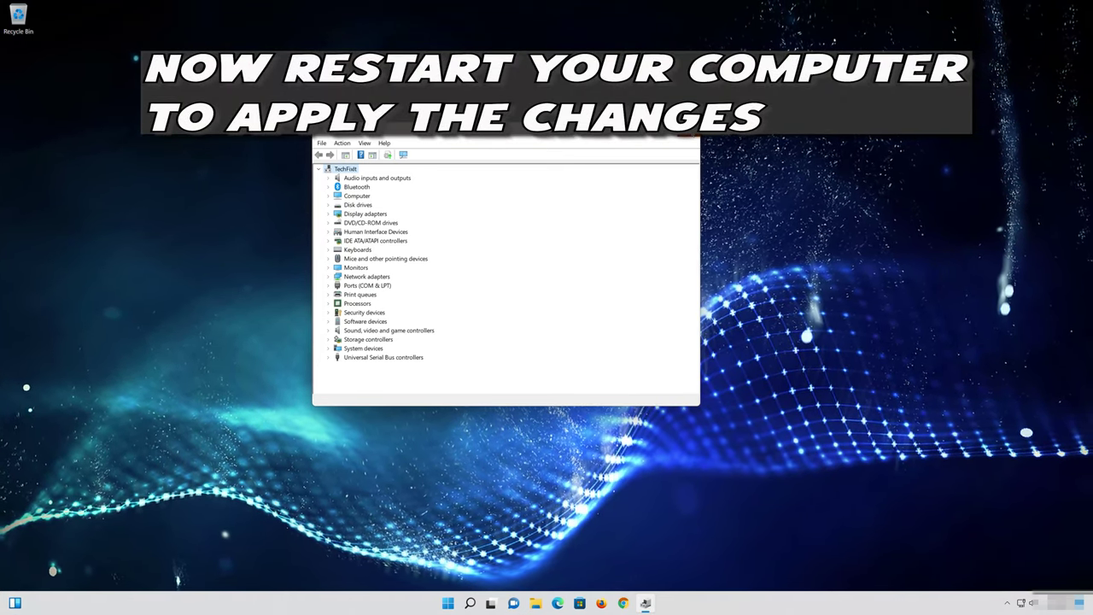
{"action": "left_click", "coordinate": [689, 129]}
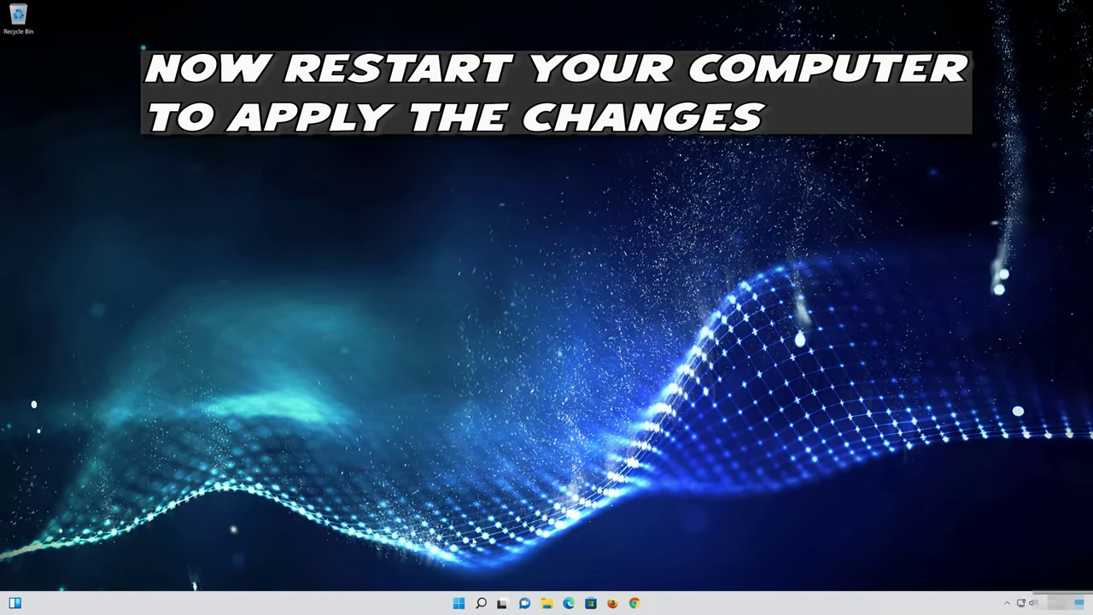
Restart the computer to apply the device removal
{"action": "left_click", "coordinate": [459, 604]}
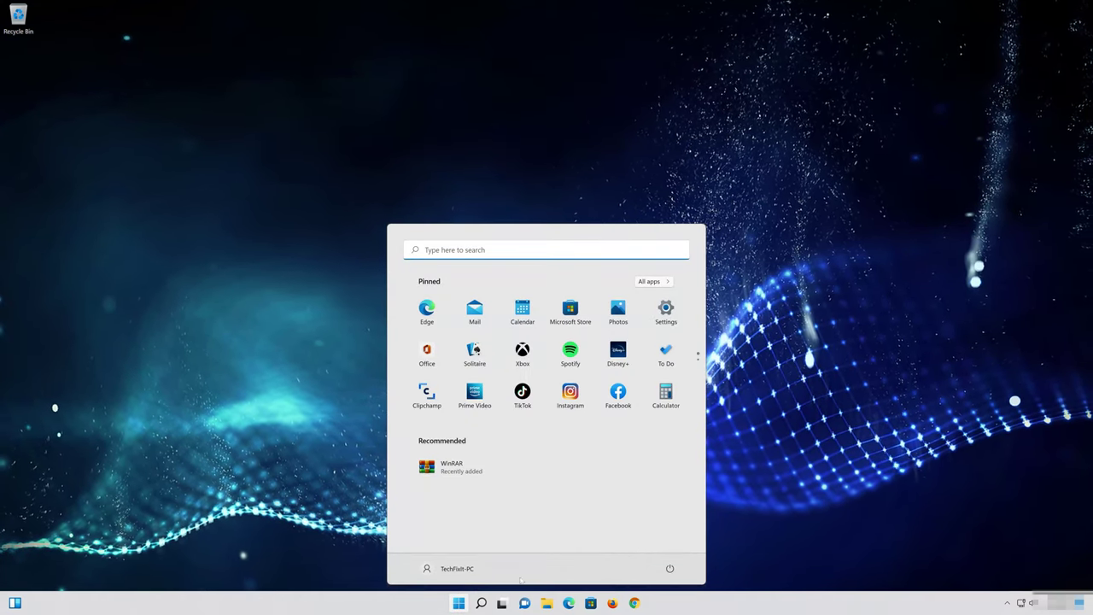
{"action": "left_click", "coordinate": [669, 570]}
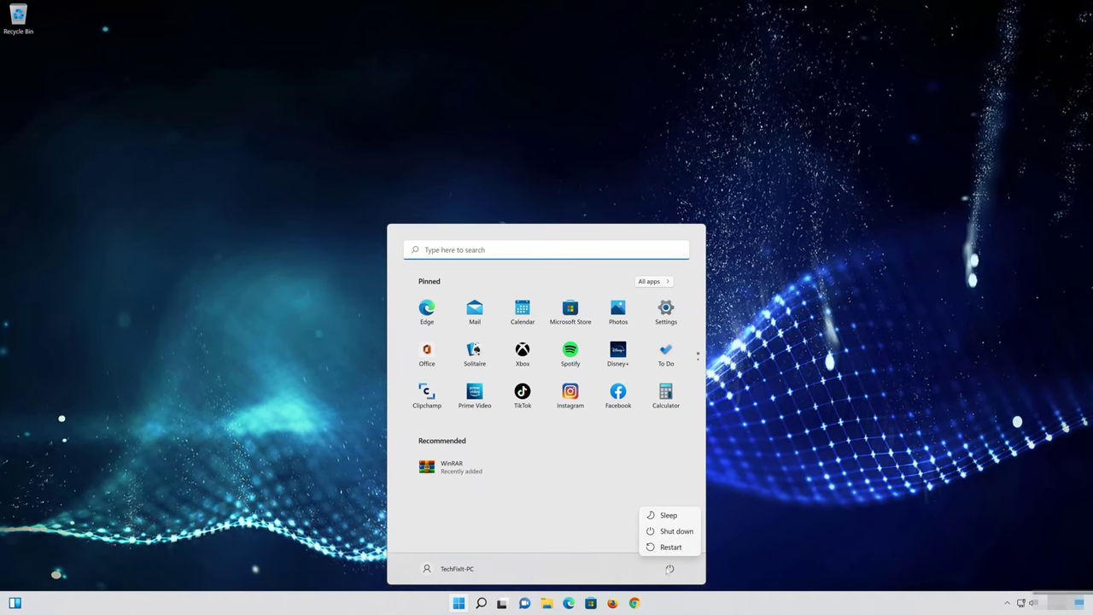
{"action": "left_click", "coordinate": [678, 548]}
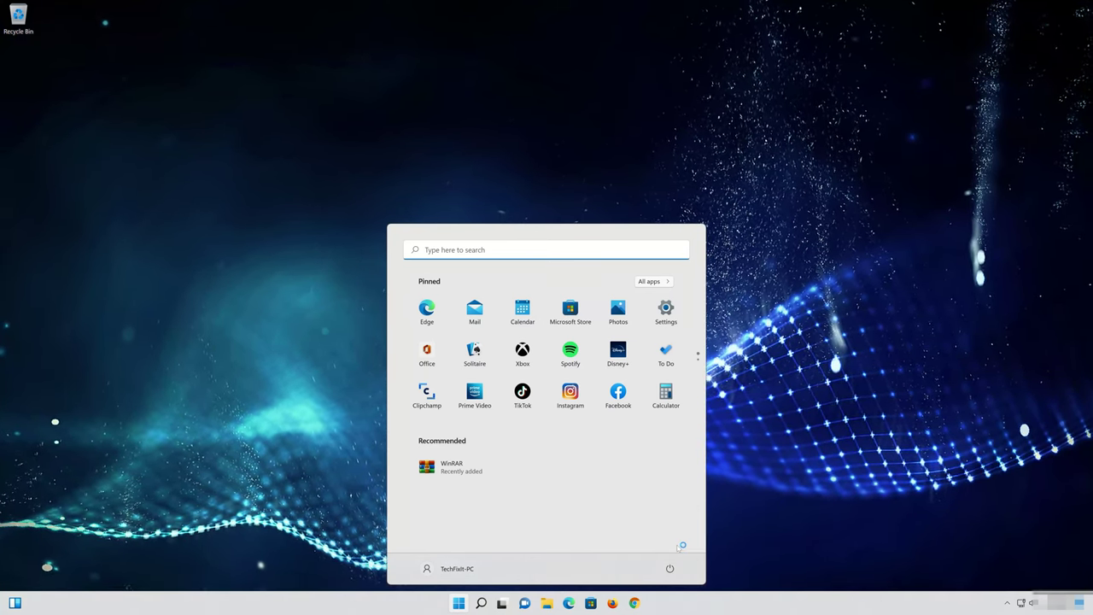